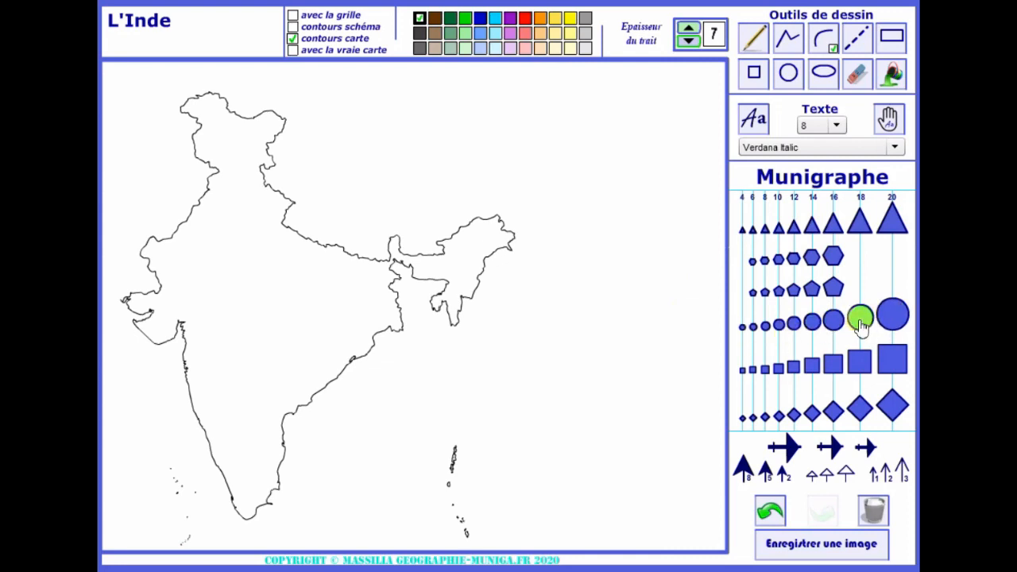
{"action": "left_click", "coordinate": [860, 321]}
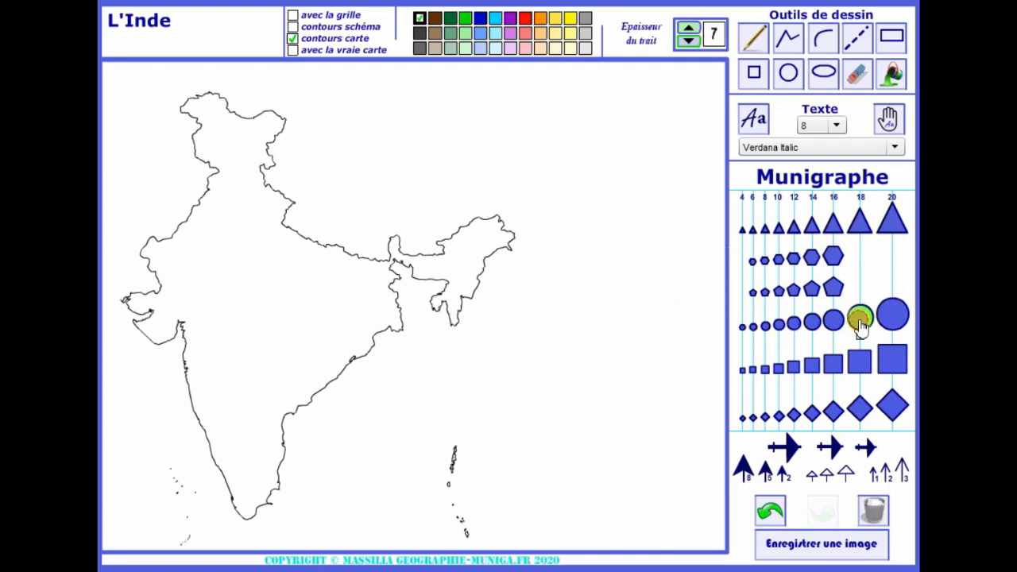
{"action": "left_click", "coordinate": [184, 364]}
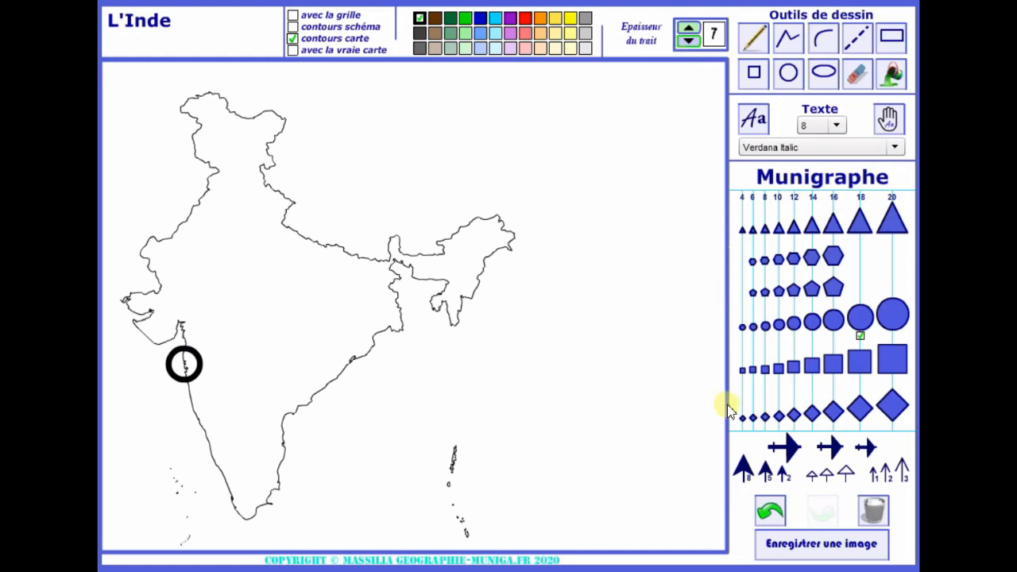
{"action": "left_click", "coordinate": [768, 515]}
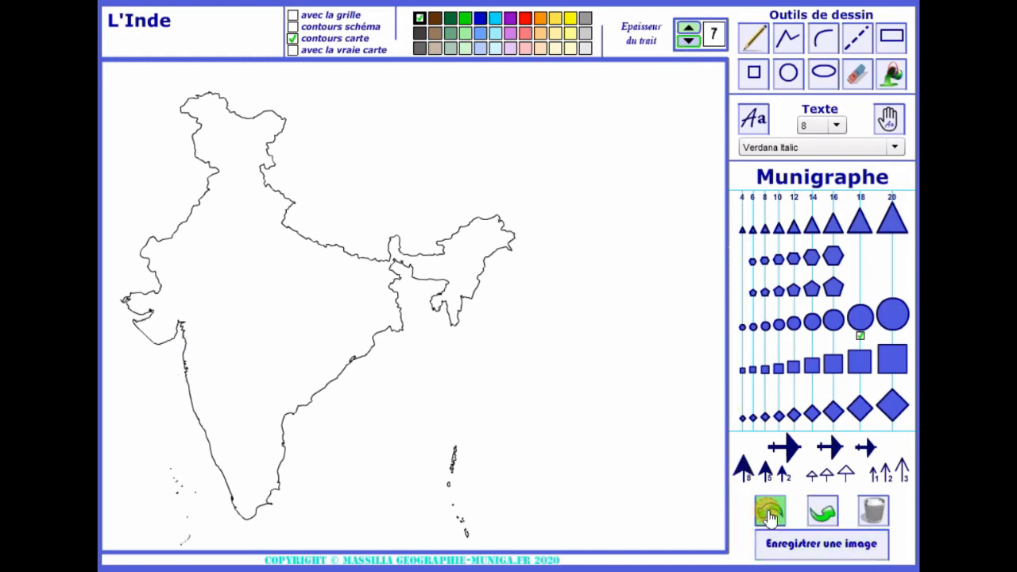
Set the line thickness to 3 and place a size 18 black circle on the west coast and a size 14 one near the east coast
{"action": "left_click", "coordinate": [688, 41]}
{"action": "left_click", "coordinate": [688, 42]}
{"action": "left_click", "coordinate": [688, 41]}
{"action": "left_click", "coordinate": [690, 43]}
{"action": "left_click", "coordinate": [689, 43]}
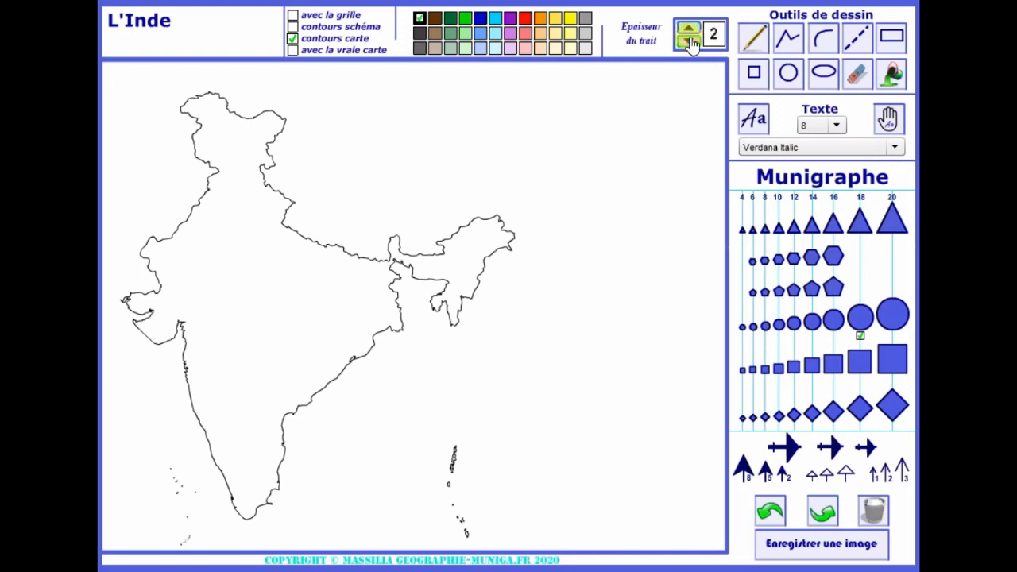
{"action": "left_click", "coordinate": [687, 32]}
{"action": "left_click", "coordinate": [859, 319]}
{"action": "left_click", "coordinate": [185, 369]}
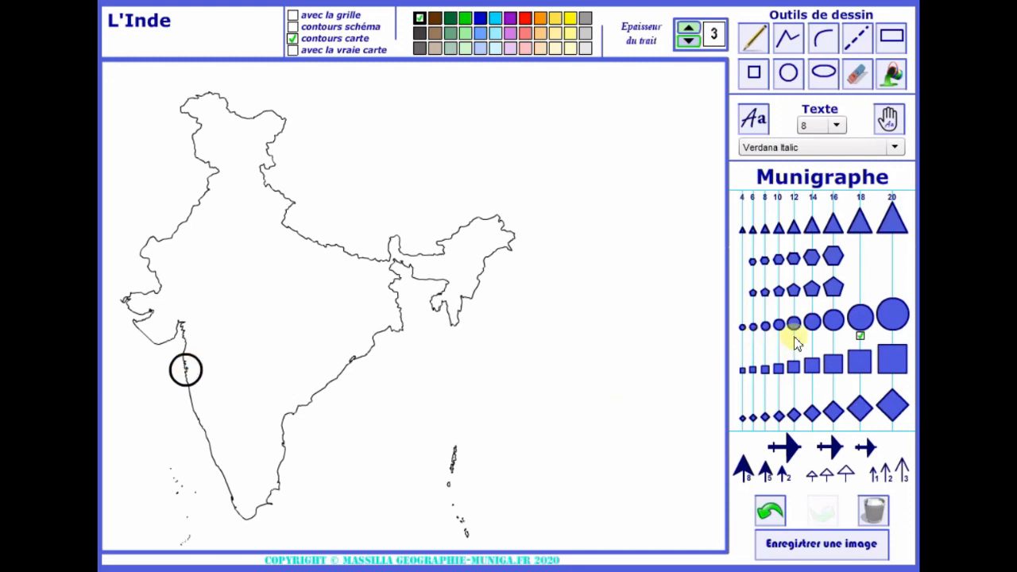
{"action": "left_click", "coordinate": [812, 322]}
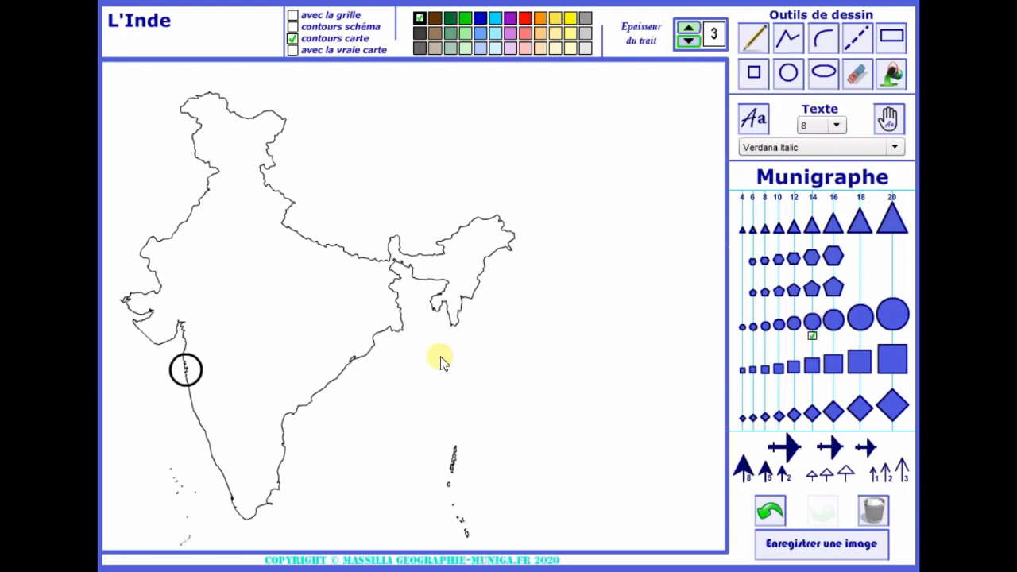
{"action": "left_click", "coordinate": [387, 322]}
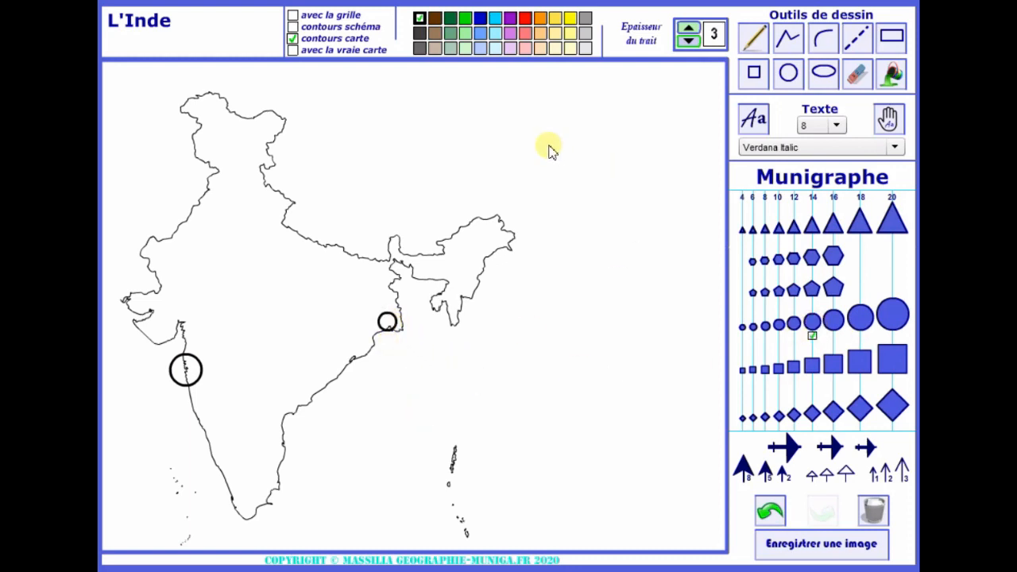
Hide the map contours, then fill the west coast circle with dark purple and the east coast circle with light purple
{"action": "left_click", "coordinate": [511, 19]}
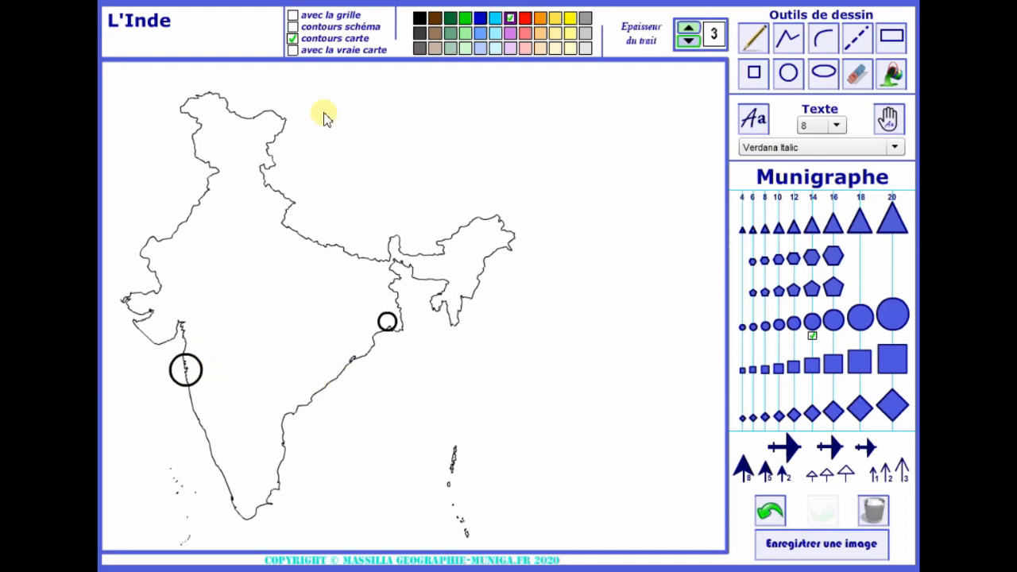
{"action": "left_click", "coordinate": [293, 40]}
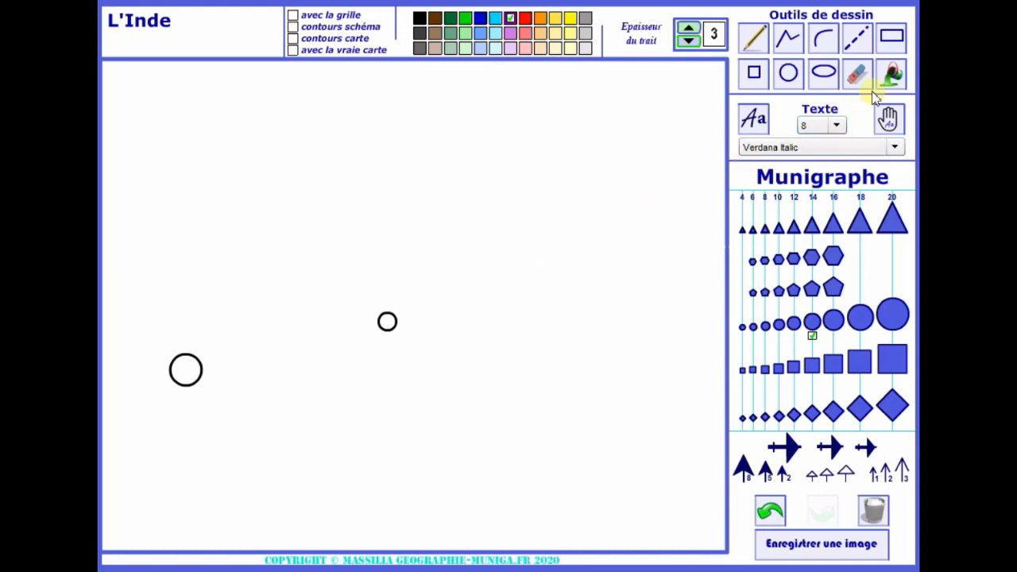
{"action": "left_click", "coordinate": [890, 76]}
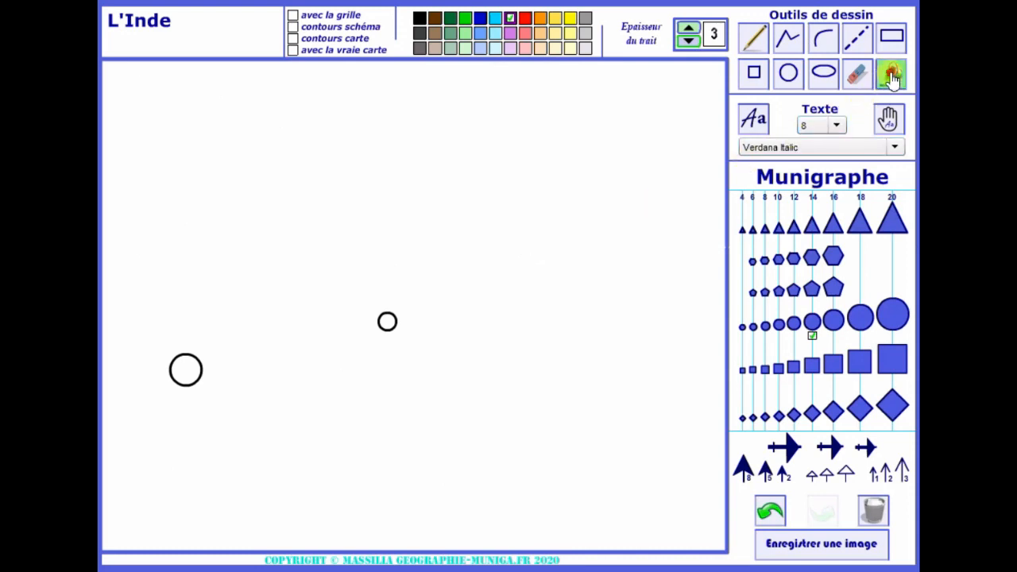
{"action": "left_click", "coordinate": [183, 368]}
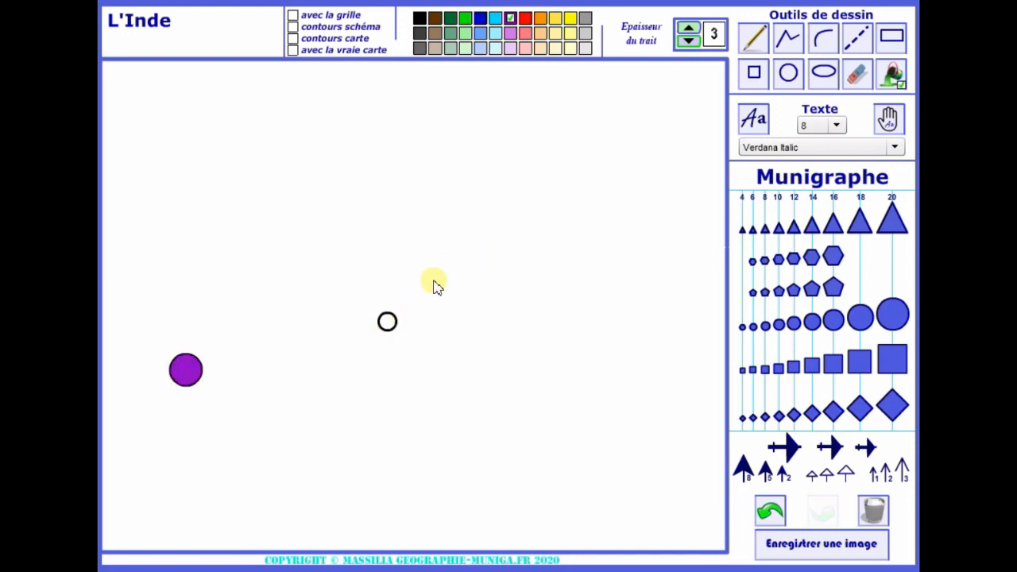
{"action": "left_click", "coordinate": [511, 35]}
{"action": "left_click", "coordinate": [387, 322]}
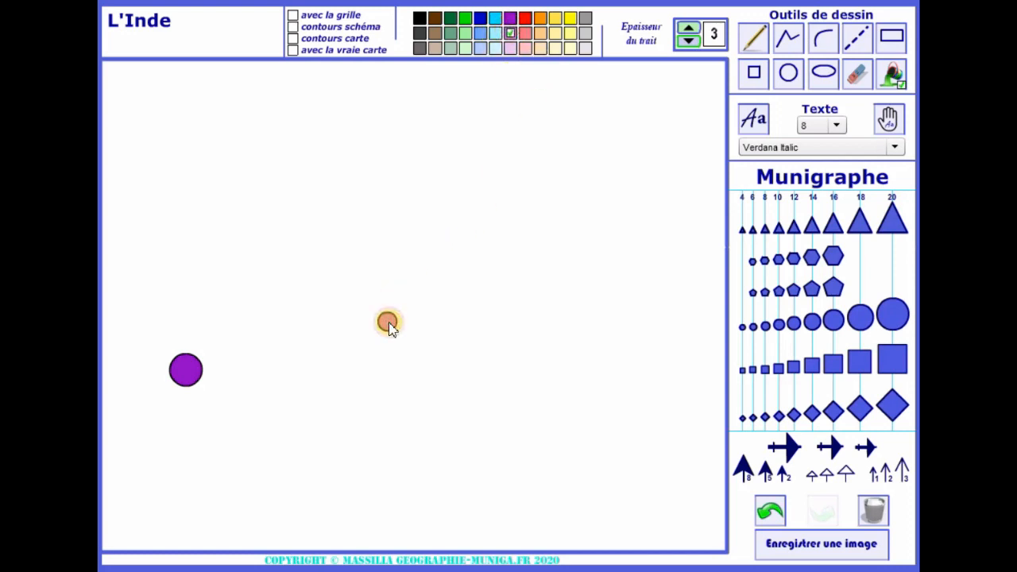
Display the simplified "contours schéma" outline of India in place of the detailed "contours carte"
{"action": "left_click", "coordinate": [292, 39]}
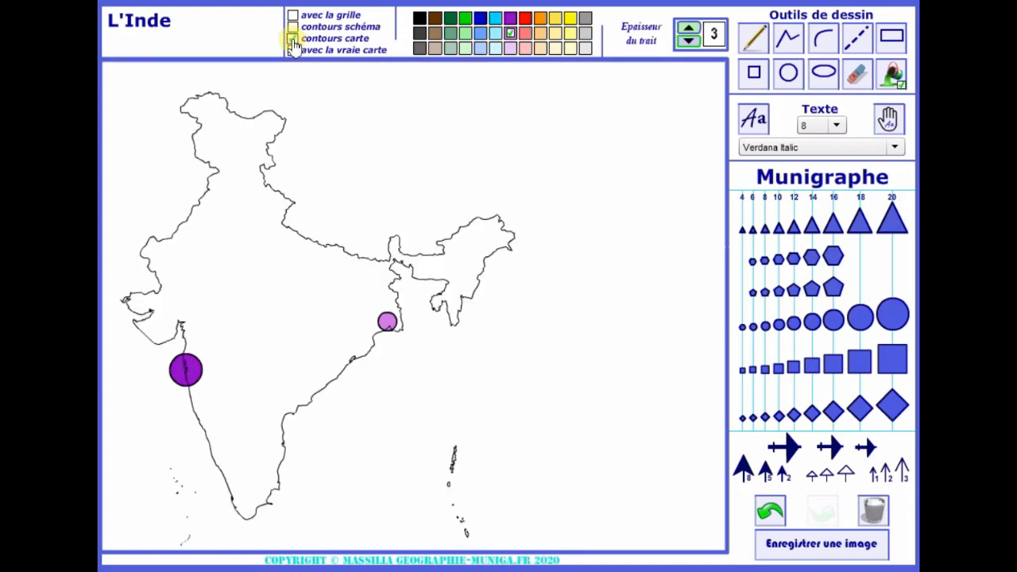
{"action": "left_click", "coordinate": [293, 40]}
{"action": "left_click", "coordinate": [293, 28]}
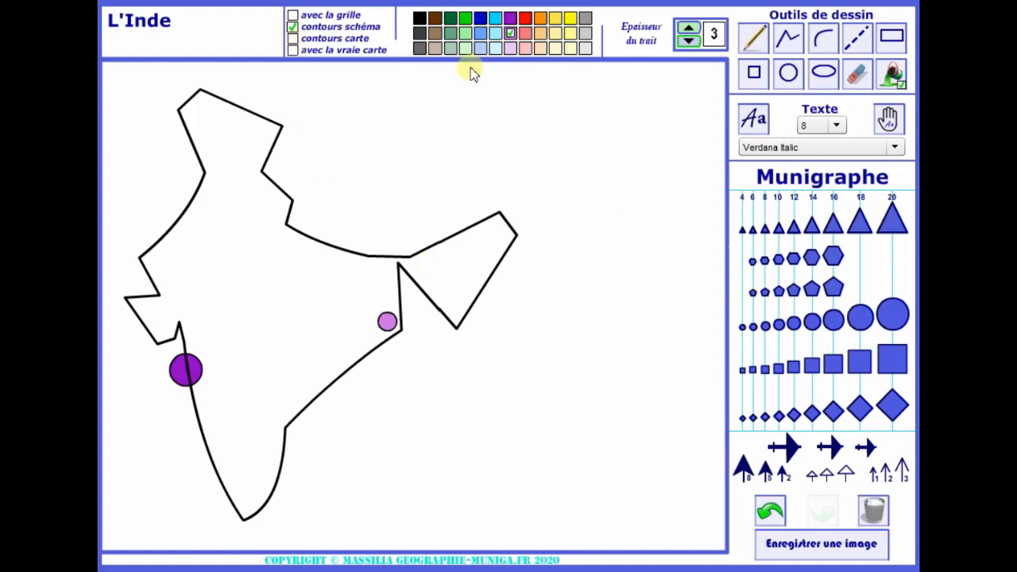
Place a size 20 black circle over the eastern corner of the outline's northern tip
{"action": "left_click", "coordinate": [420, 17]}
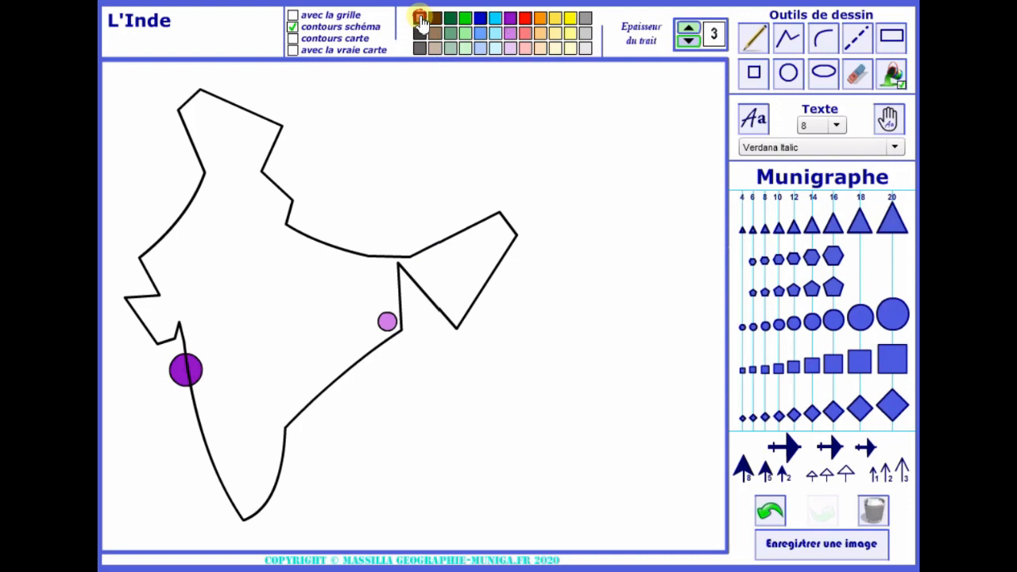
{"action": "left_click", "coordinate": [892, 315]}
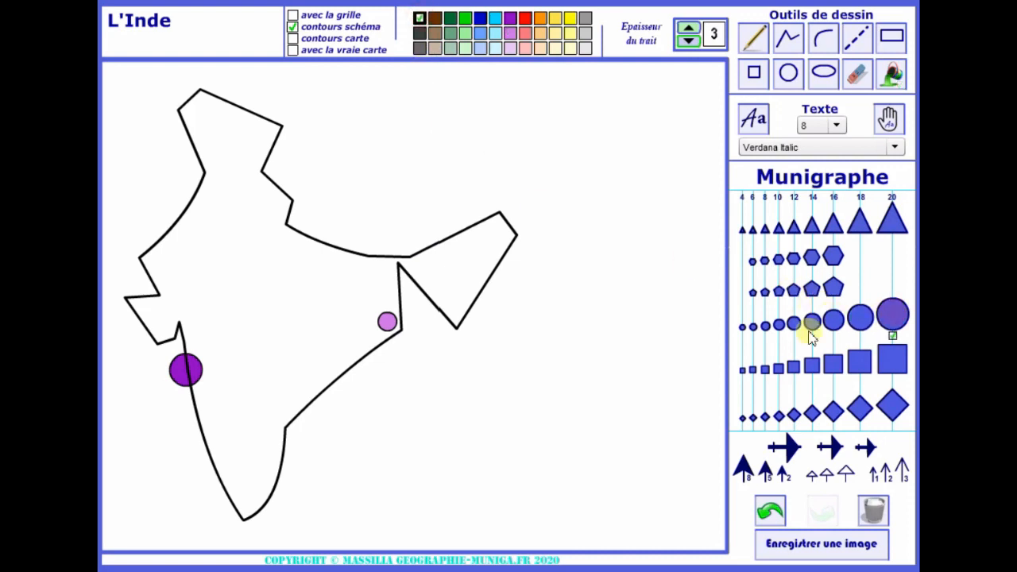
{"action": "left_click", "coordinate": [275, 125]}
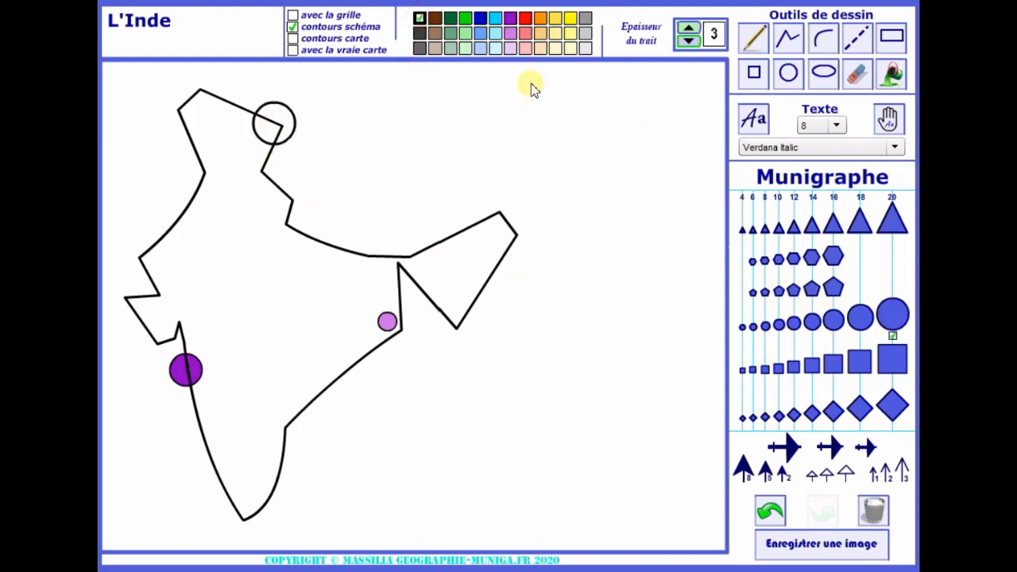
Fill both parts of the northern circle with yellow, on each side of the outline
{"action": "left_click", "coordinate": [569, 17]}
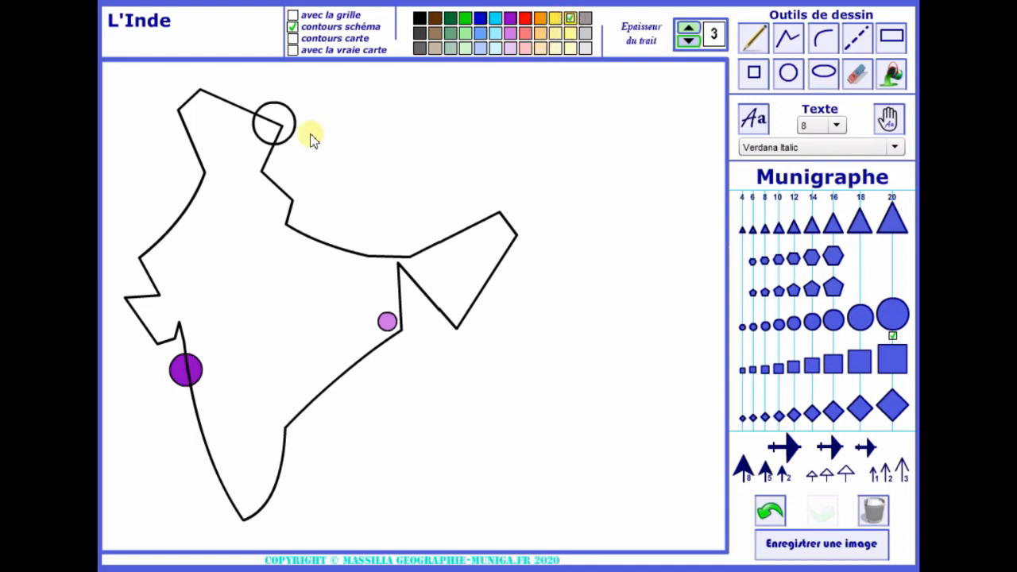
{"action": "left_click", "coordinate": [277, 125]}
{"action": "left_click", "coordinate": [279, 116]}
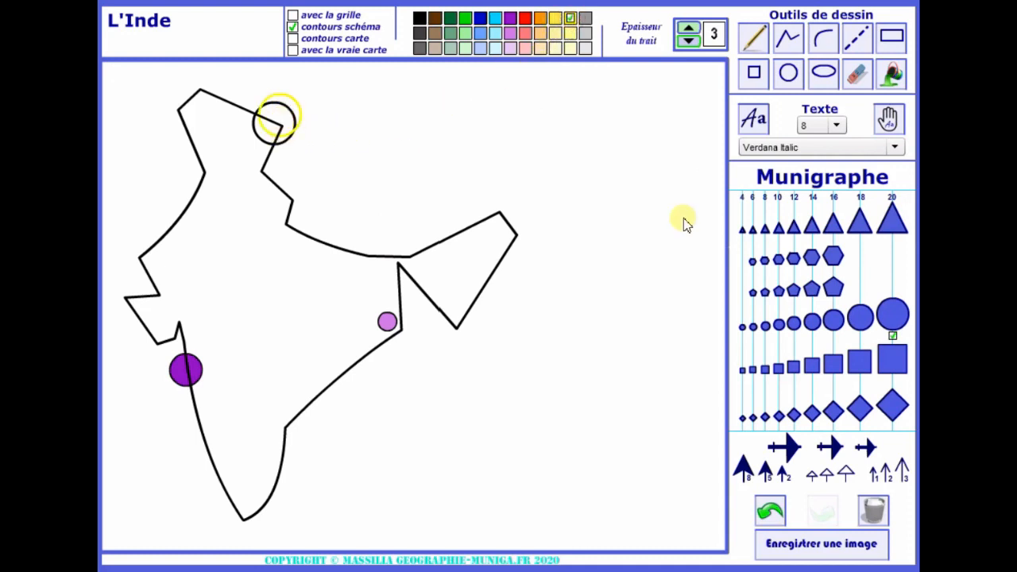
{"action": "left_click", "coordinate": [769, 511]}
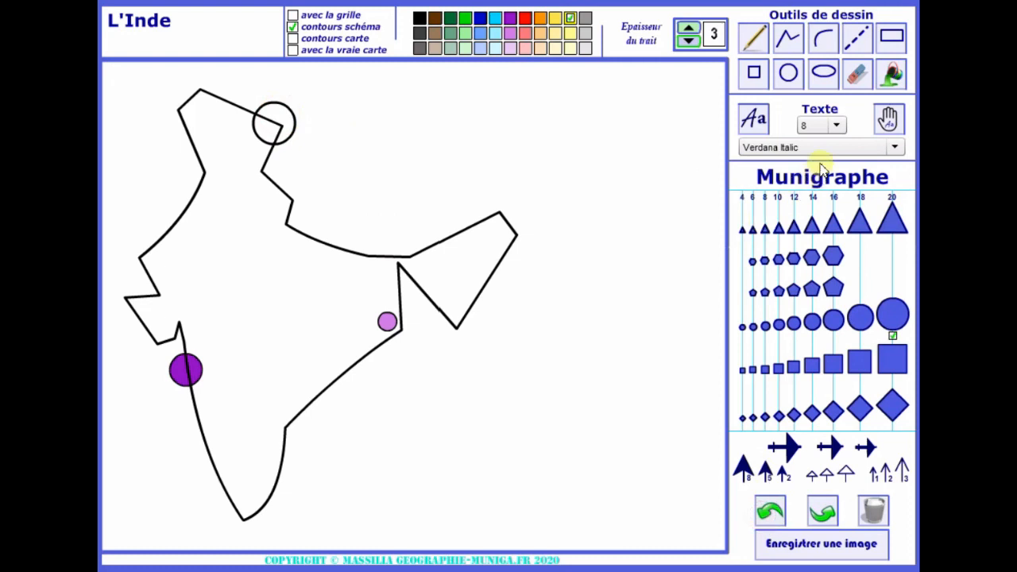
{"action": "left_click", "coordinate": [893, 78]}
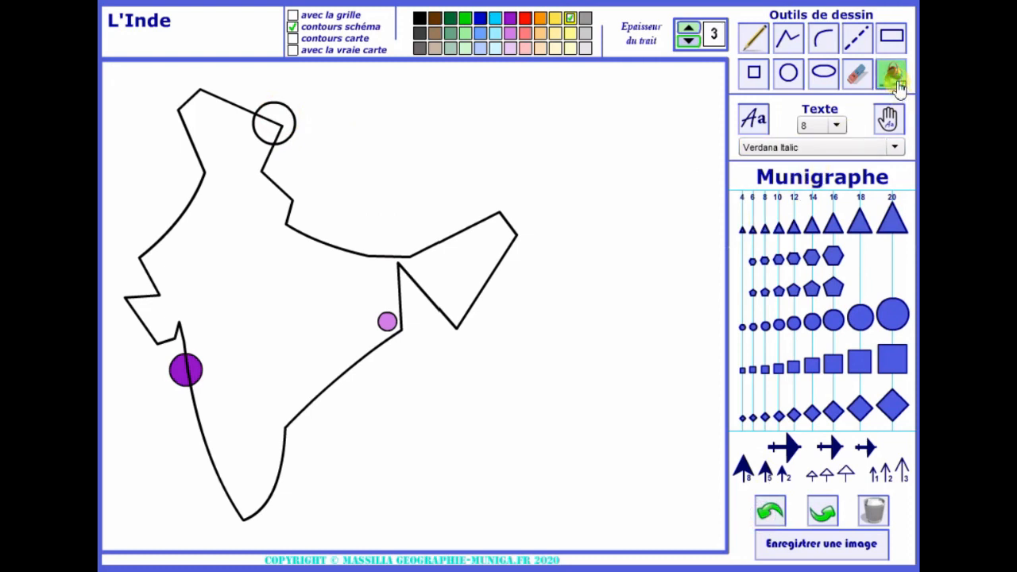
{"action": "left_click", "coordinate": [282, 122]}
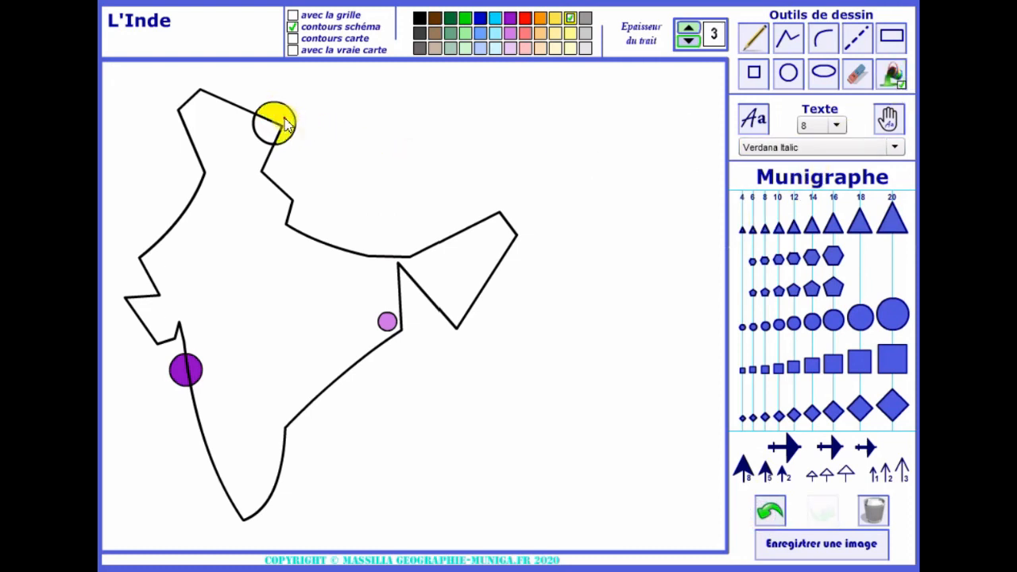
{"action": "left_click", "coordinate": [270, 130]}
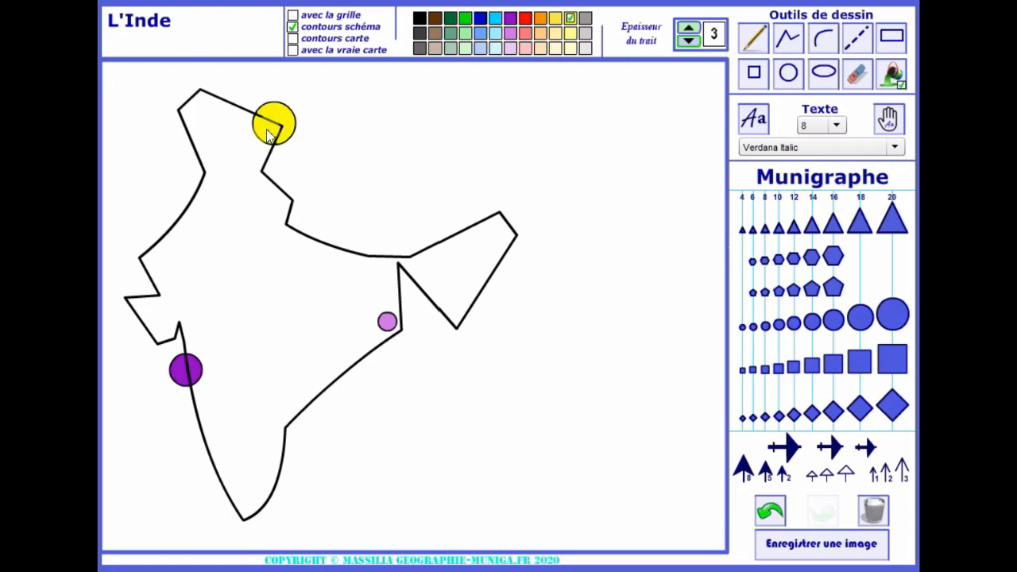
Undo the two yellow fills and the placement of the northern circle
{"action": "left_click", "coordinate": [771, 515]}
{"action": "left_click", "coordinate": [772, 516]}
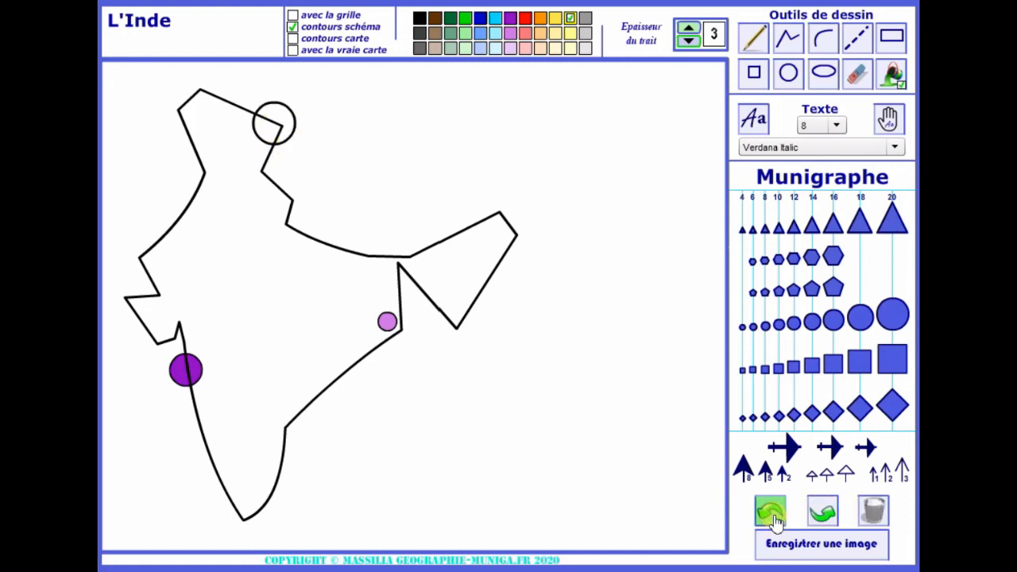
{"action": "left_click", "coordinate": [772, 517]}
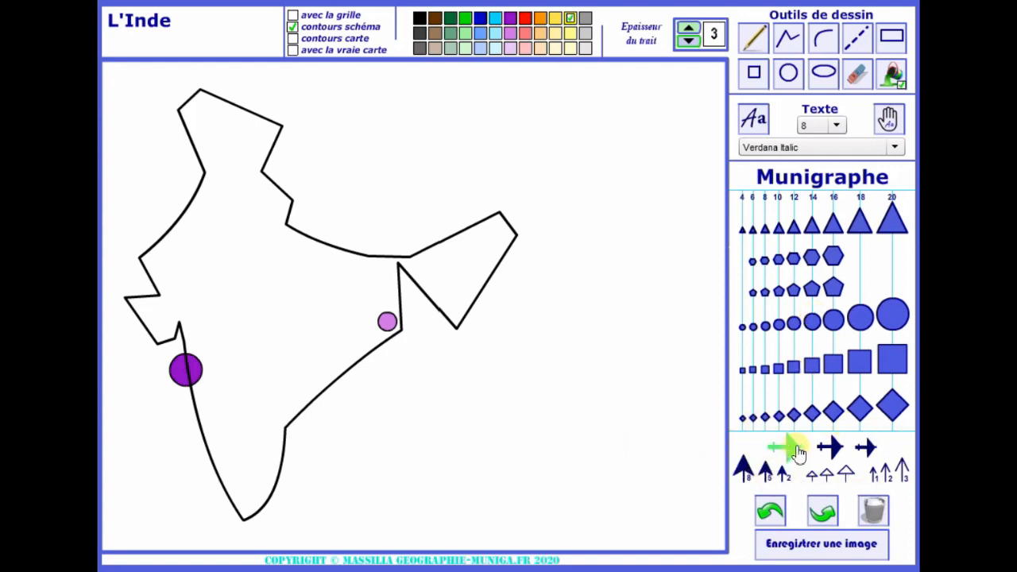
Place the largest crossed-arrow symbol in dark grey on the dark purple west coast circle
{"action": "left_click", "coordinate": [419, 32]}
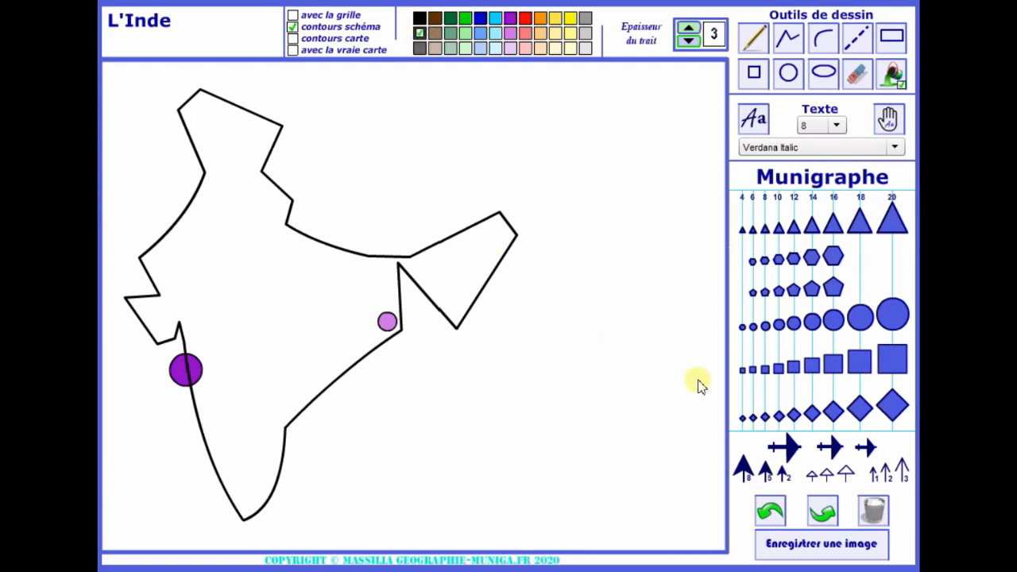
{"action": "left_click", "coordinate": [793, 450]}
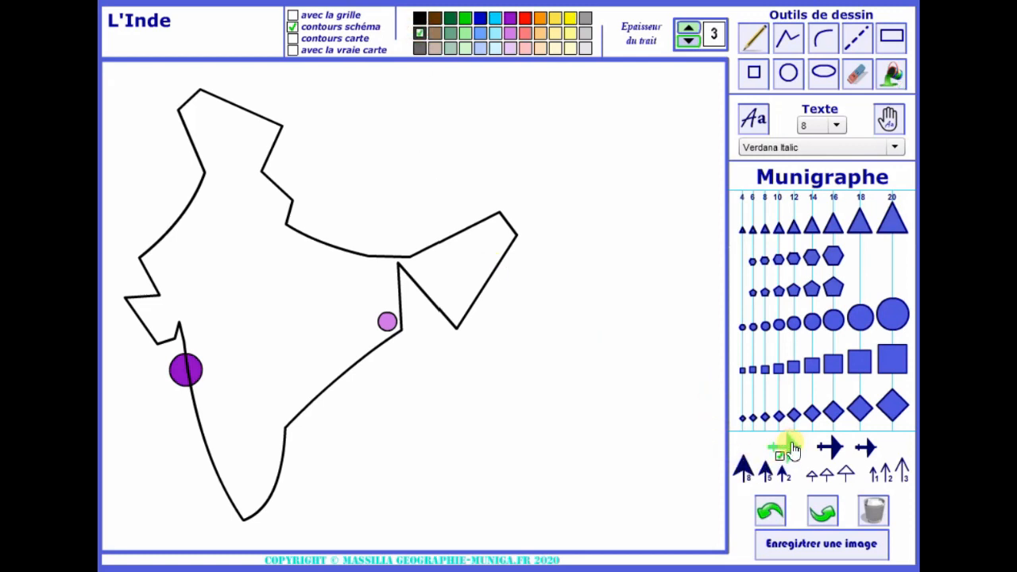
{"action": "left_click", "coordinate": [190, 351]}
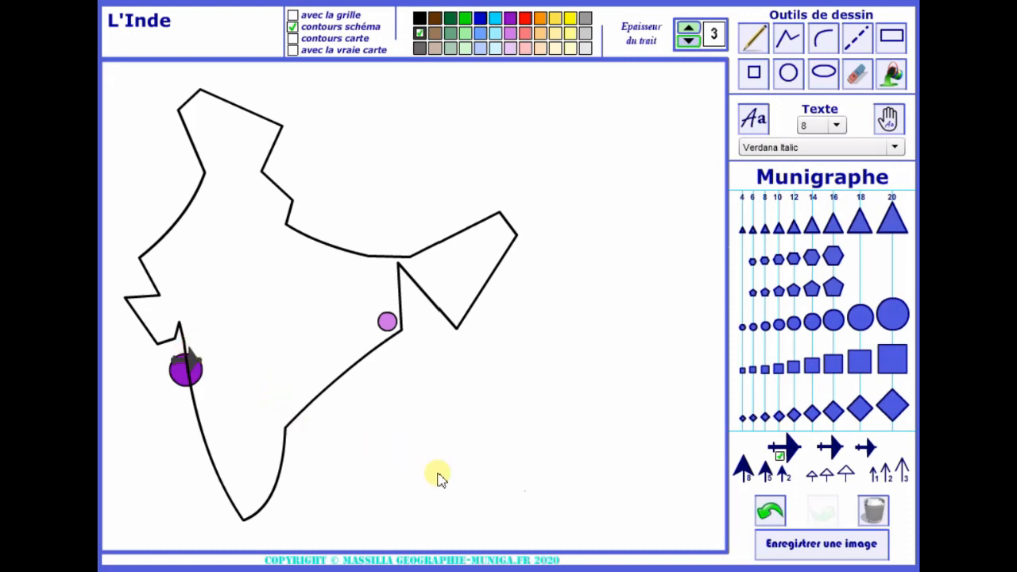
Add two red solid-head arrows, weights 8 and 2, side by side in the sea southeast of India's southern tip
{"action": "left_click", "coordinate": [525, 17]}
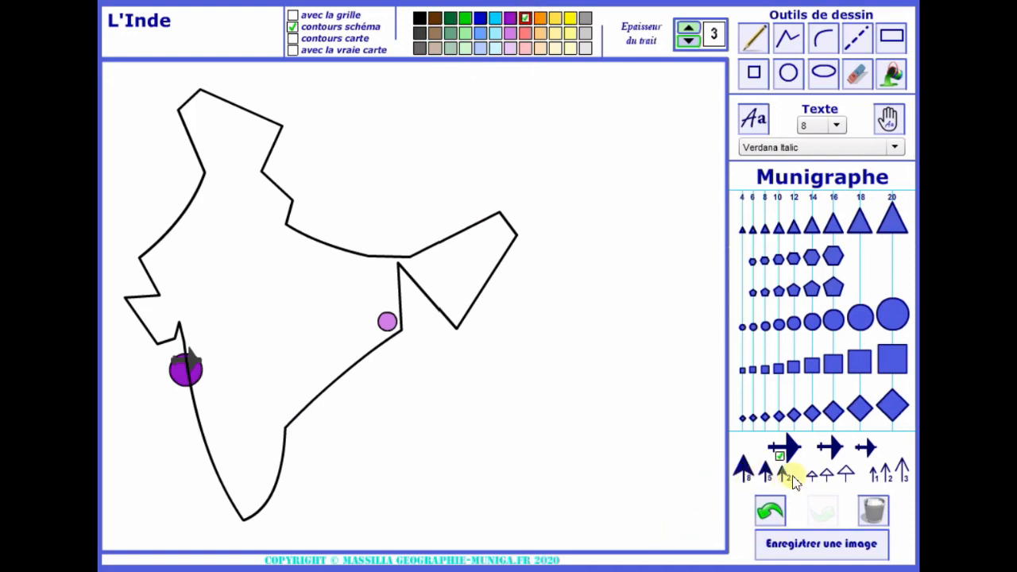
{"action": "left_click", "coordinate": [744, 471]}
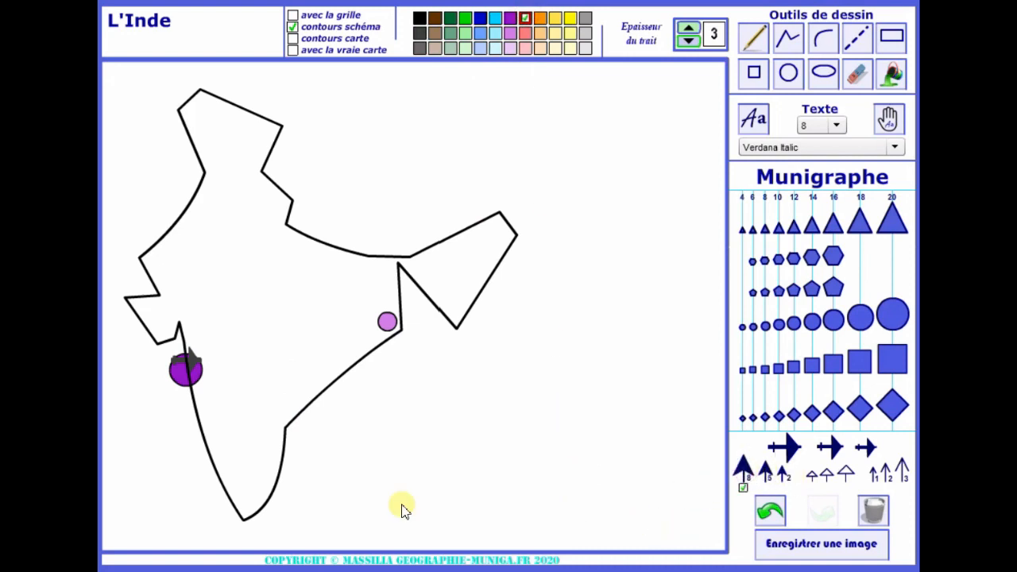
{"action": "left_click", "coordinate": [321, 515]}
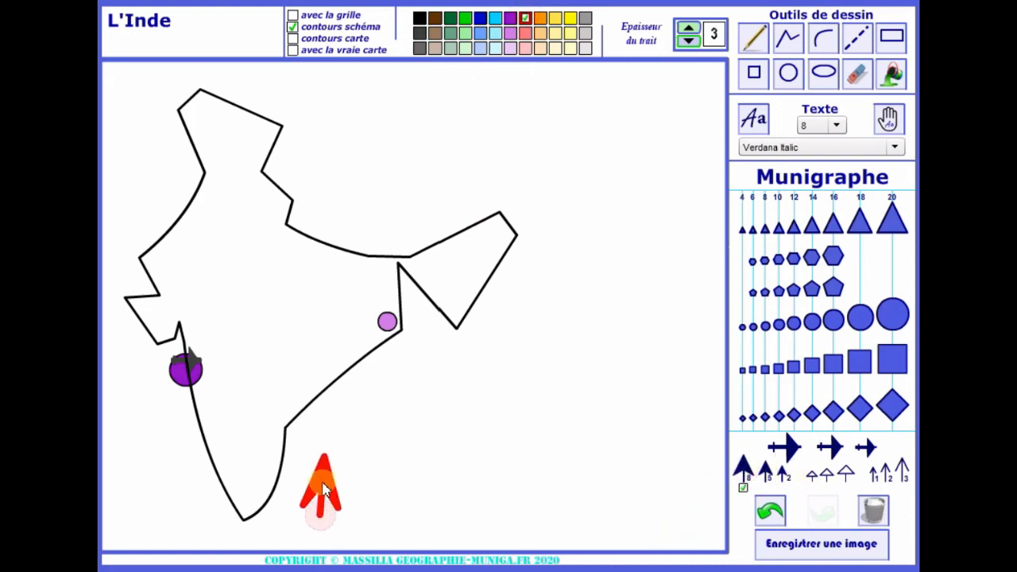
{"action": "left_click", "coordinate": [782, 472]}
{"action": "left_click", "coordinate": [361, 510]}
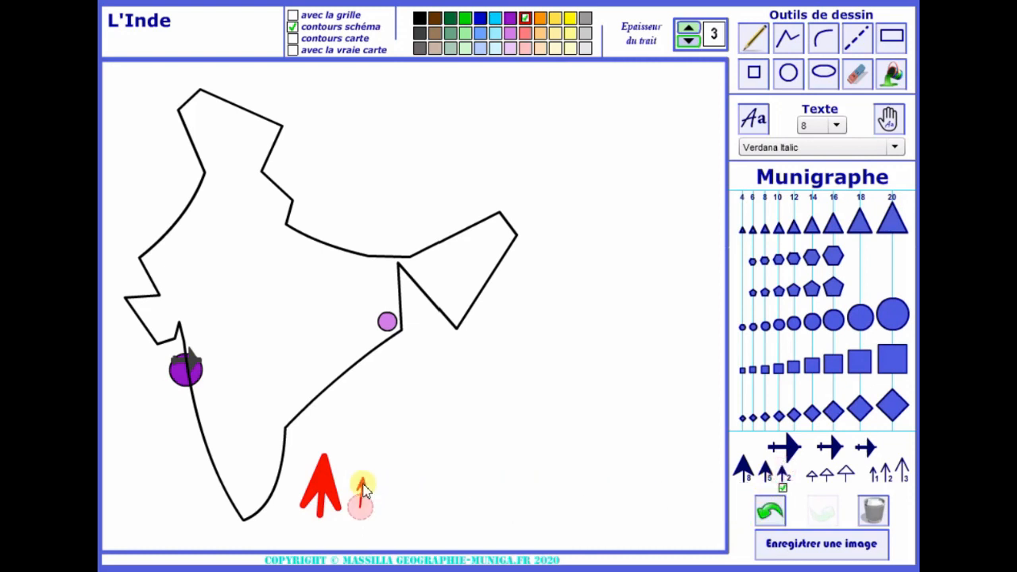
Draw two red thin-head arrows, weights 3 and 1, pointing upward beside the existing red arrows
{"action": "left_click", "coordinate": [901, 469]}
{"action": "left_click_drag", "start_coordinate": [401, 507], "coordinate": [406, 469]}
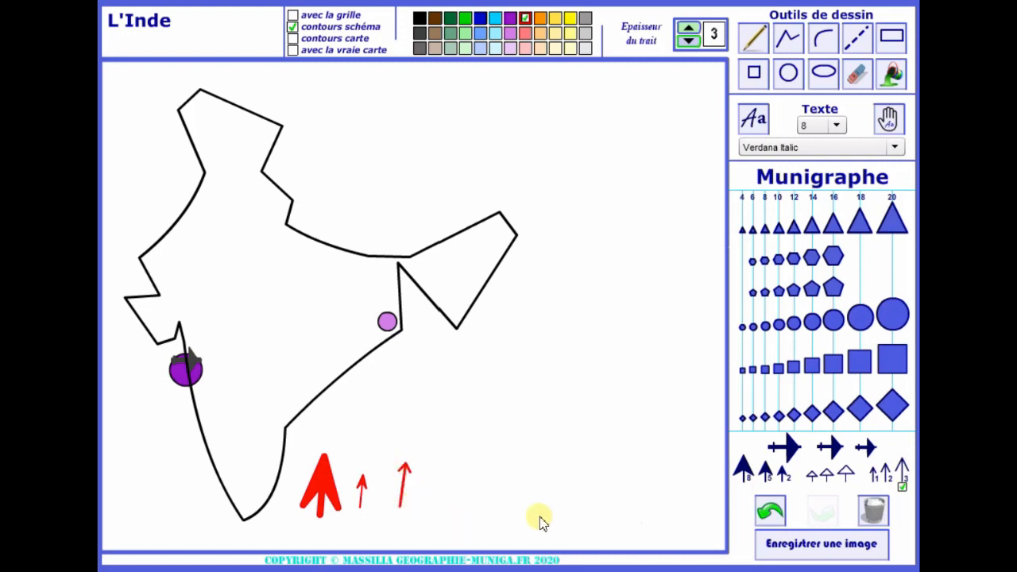
{"action": "left_click", "coordinate": [874, 473]}
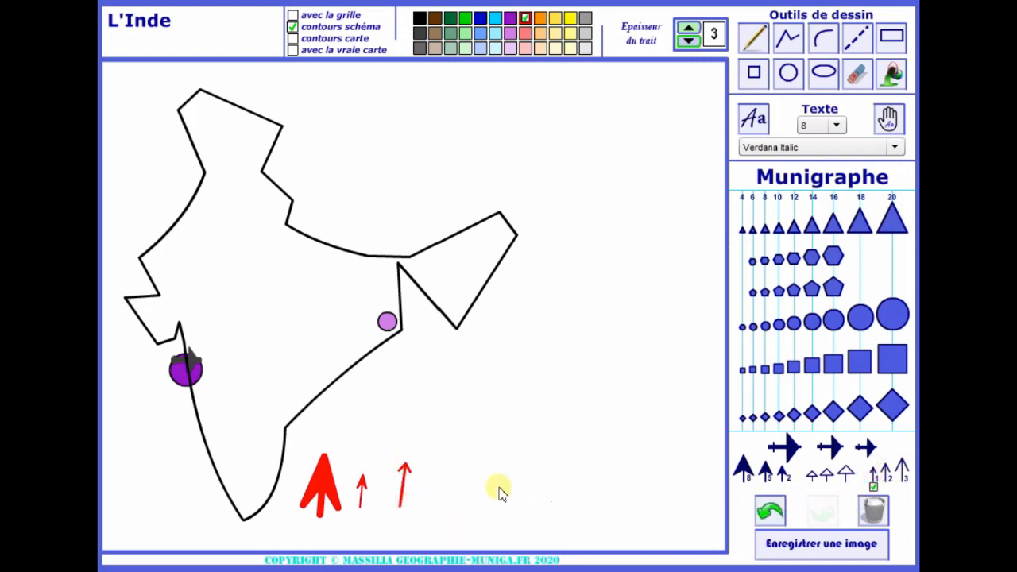
{"action": "left_click_drag", "start_coordinate": [425, 499], "coordinate": [431, 465]}
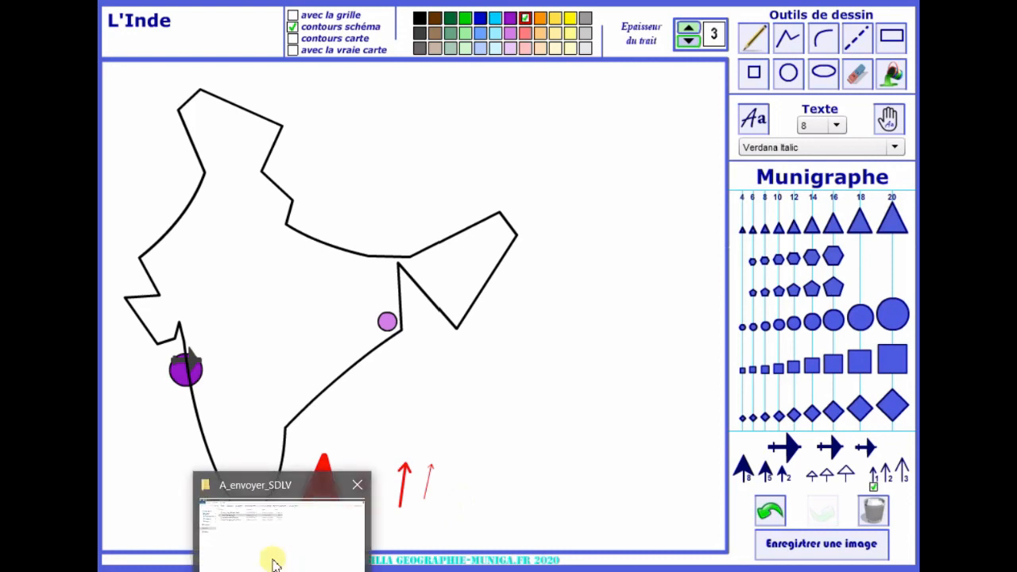
Draw a short blue straight line of thickness 3 in the sea just southeast of the light purple circle
{"action": "left_click", "coordinate": [792, 43]}
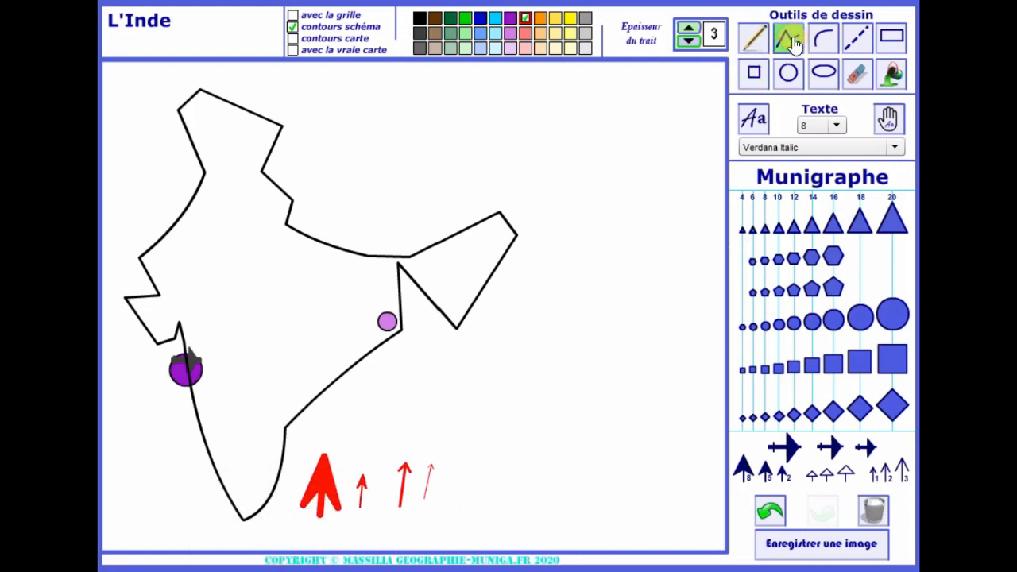
{"action": "left_click", "coordinate": [479, 20]}
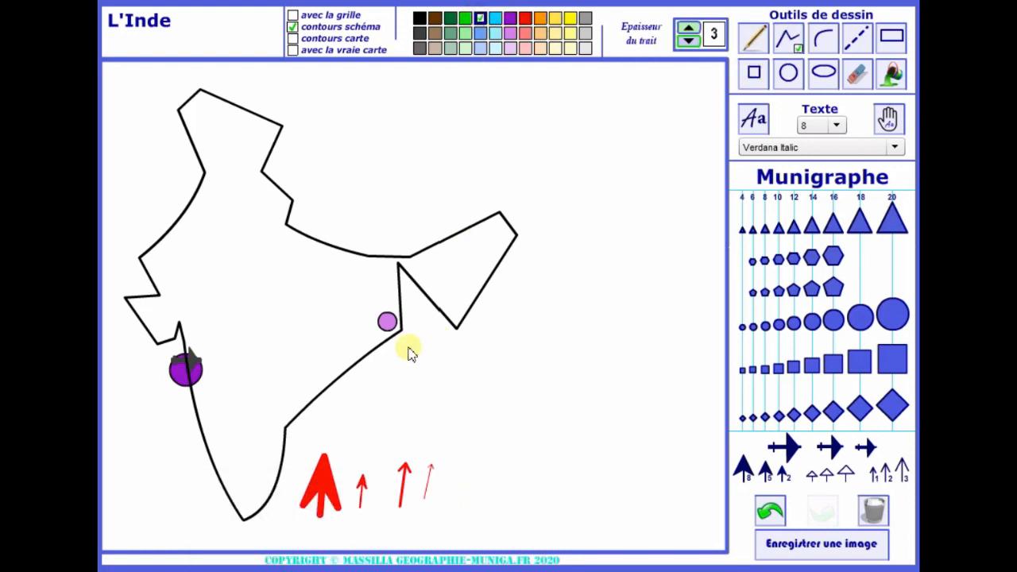
{"action": "left_click_drag", "start_coordinate": [416, 342], "coordinate": [390, 359]}
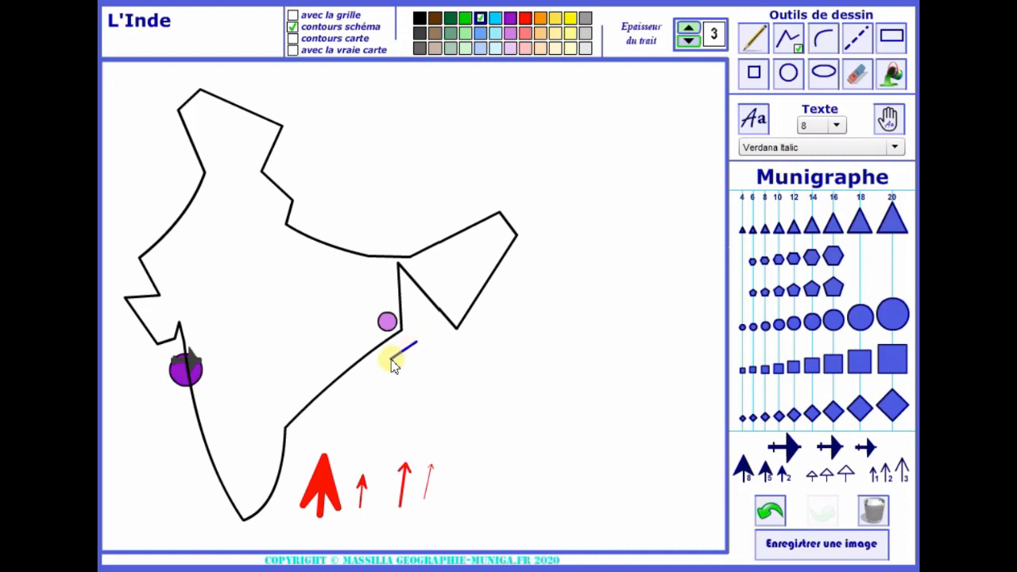
Raise the line thickness to 7 and retrace the short blue line off the east coast
{"action": "left_click", "coordinate": [689, 30]}
{"action": "left_click", "coordinate": [688, 30]}
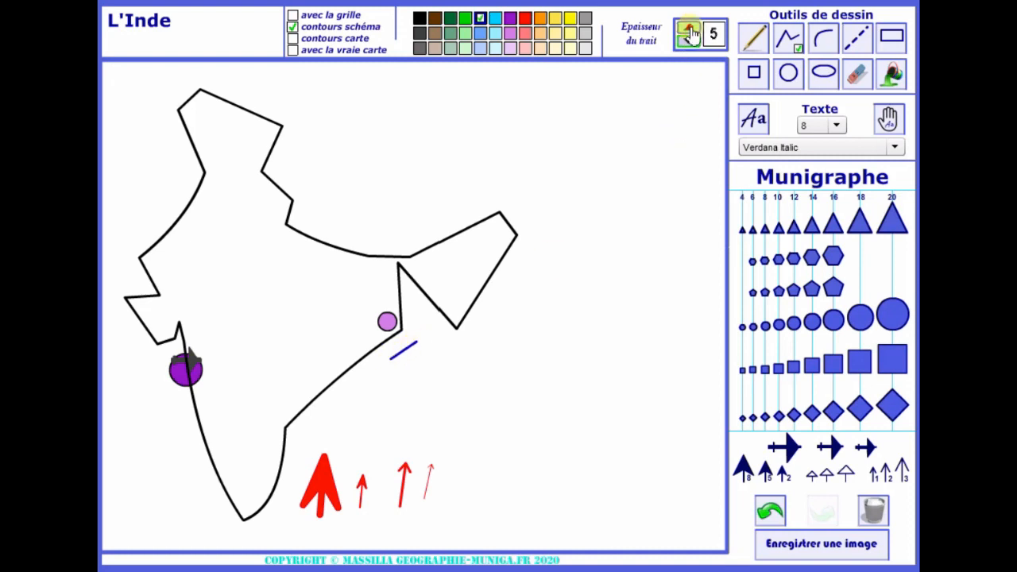
{"action": "left_click", "coordinate": [689, 30]}
{"action": "left_click", "coordinate": [688, 29]}
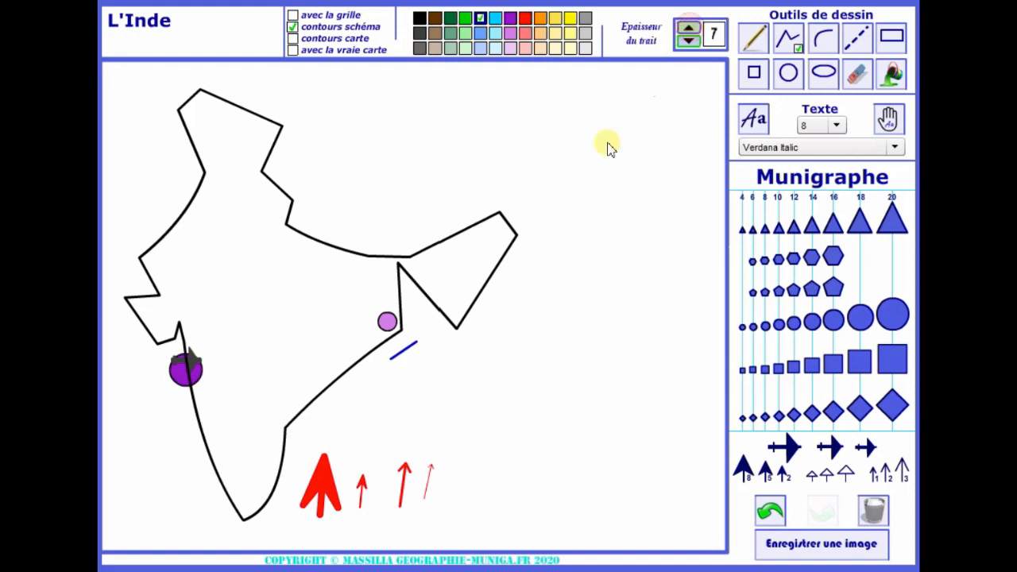
{"action": "left_click", "coordinate": [416, 347]}
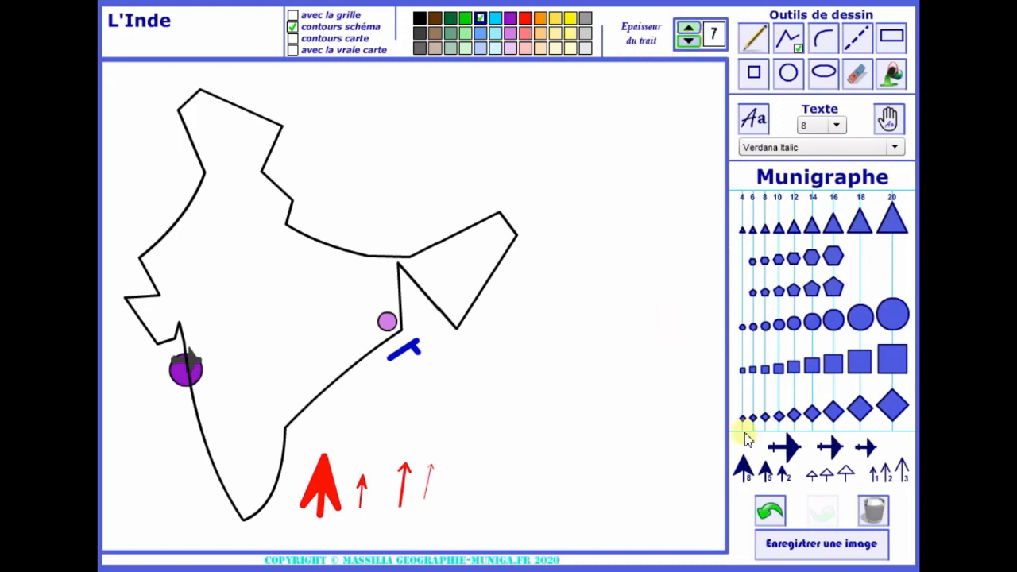
{"action": "left_click", "coordinate": [771, 512]}
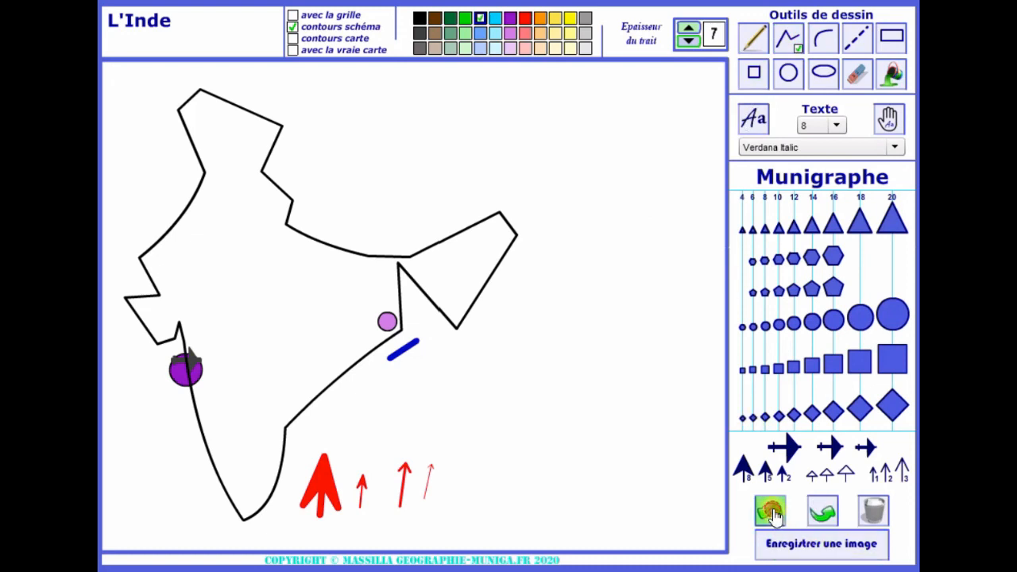
Add small blue thin-head arrows of weight 1 along the thick blue line, pointing outward on both of its sides
{"action": "left_click", "coordinate": [874, 475]}
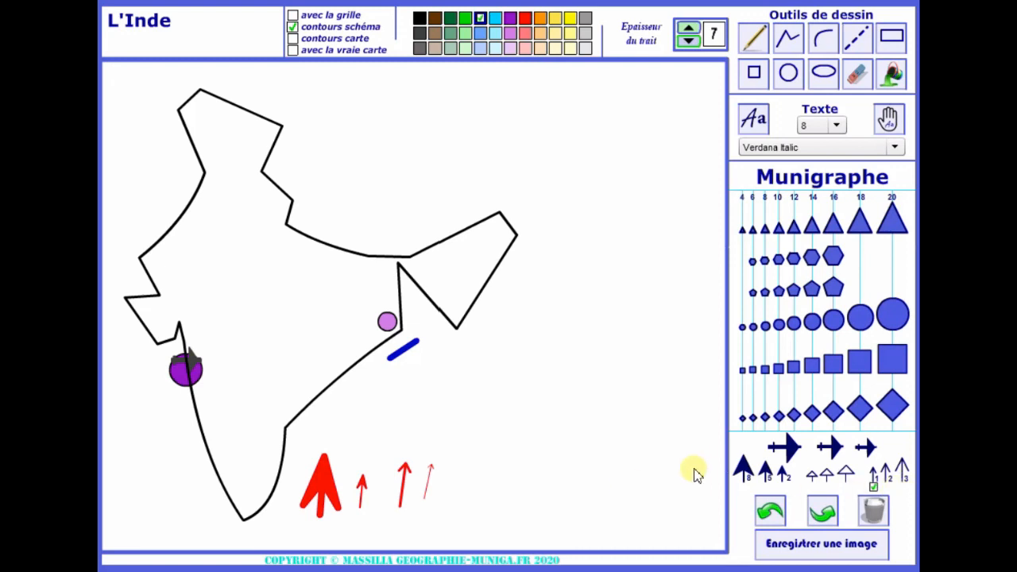
{"action": "left_click", "coordinate": [414, 344]}
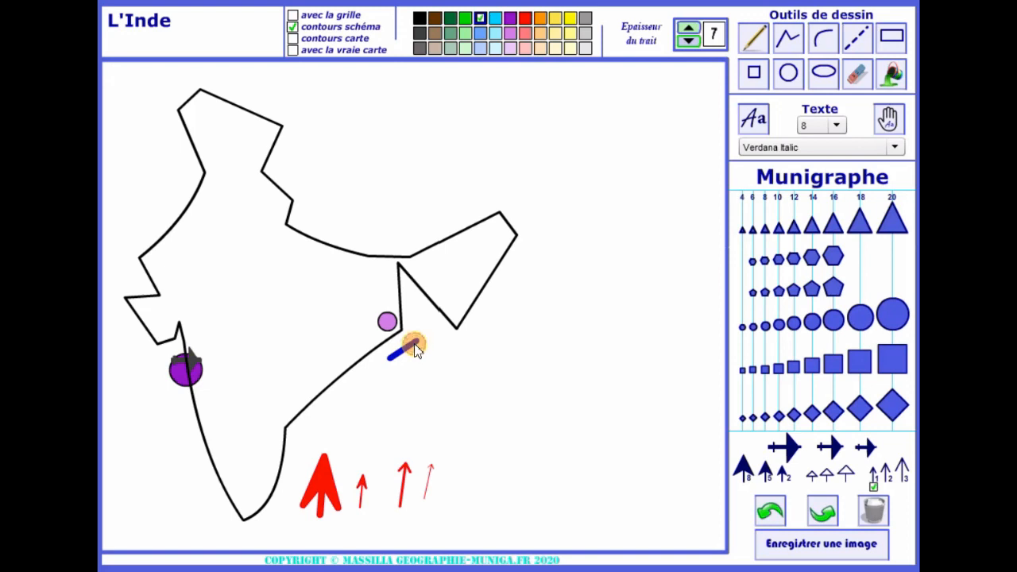
{"action": "left_click_drag", "start_coordinate": [414, 344], "coordinate": [421, 356]}
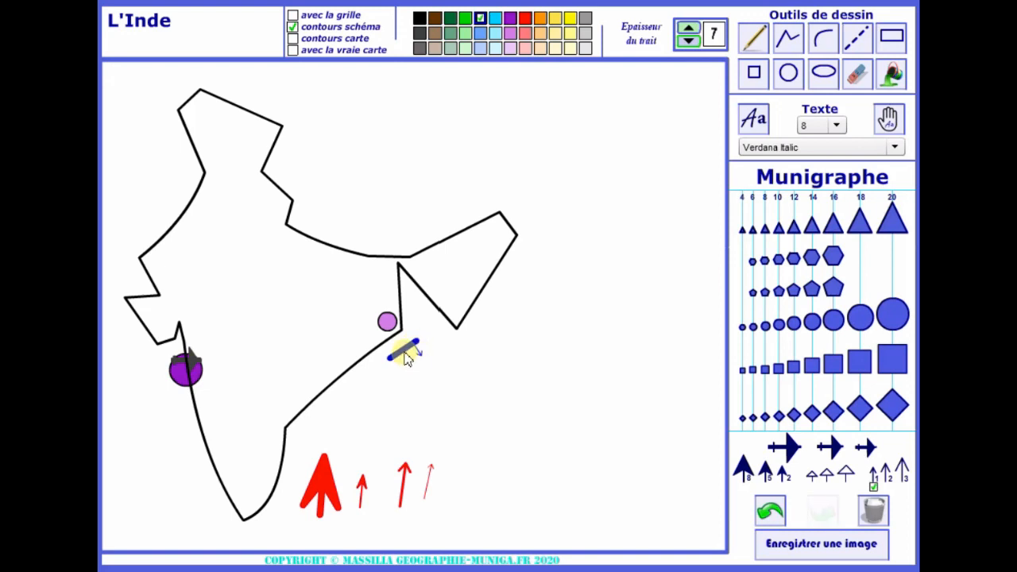
{"action": "mouse_move", "coordinate": [404, 351]}
{"action": "left_mouse_down"}
{"action": "mouse_move", "coordinate": [400, 370]}
{"action": "mouse_move", "coordinate": [390, 343]}
{"action": "mouse_move", "coordinate": [409, 346]}
{"action": "mouse_move", "coordinate": [405, 338]}
{"action": "left_mouse_up"}
{"action": "left_click", "coordinate": [397, 360]}
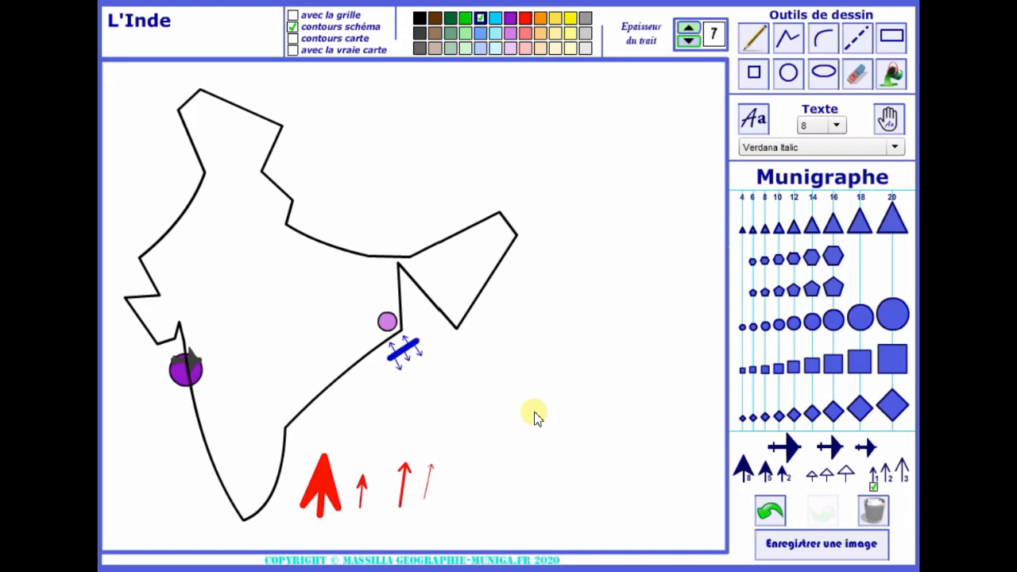
Draw two medium hollow-head blue arrows in opposite directions to form a double-headed arrow southeast of the thick blue line
{"action": "left_click", "coordinate": [827, 472]}
{"action": "left_click", "coordinate": [827, 472]}
{"action": "left_click_drag", "start_coordinate": [456, 412], "coordinate": [450, 403]}
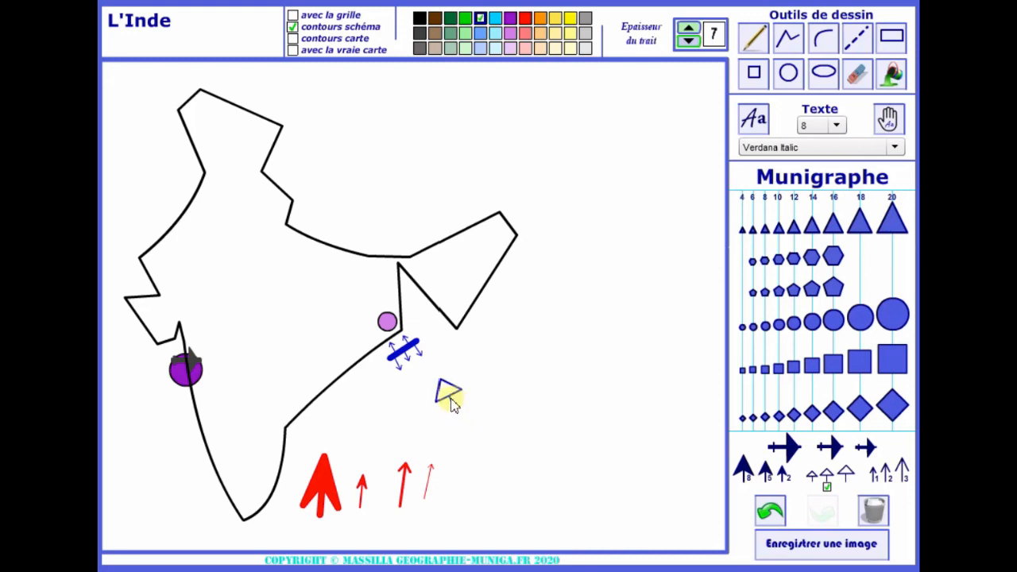
{"action": "left_click_drag", "start_coordinate": [451, 404], "coordinate": [459, 418]}
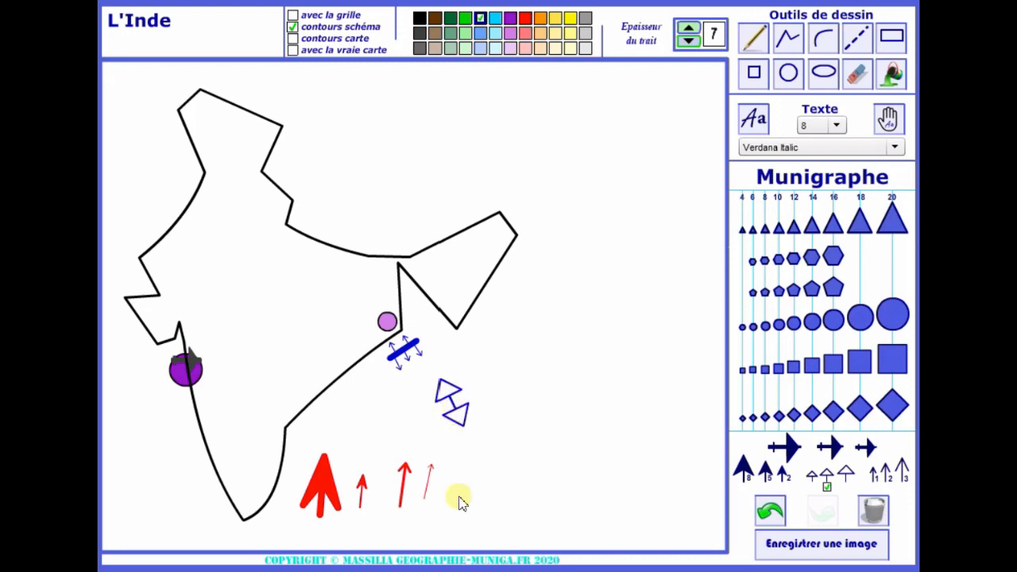
Fill both heads of the double arrow with blue and thicken its shaft with a blue line of thickness 7
{"action": "left_click", "coordinate": [892, 78]}
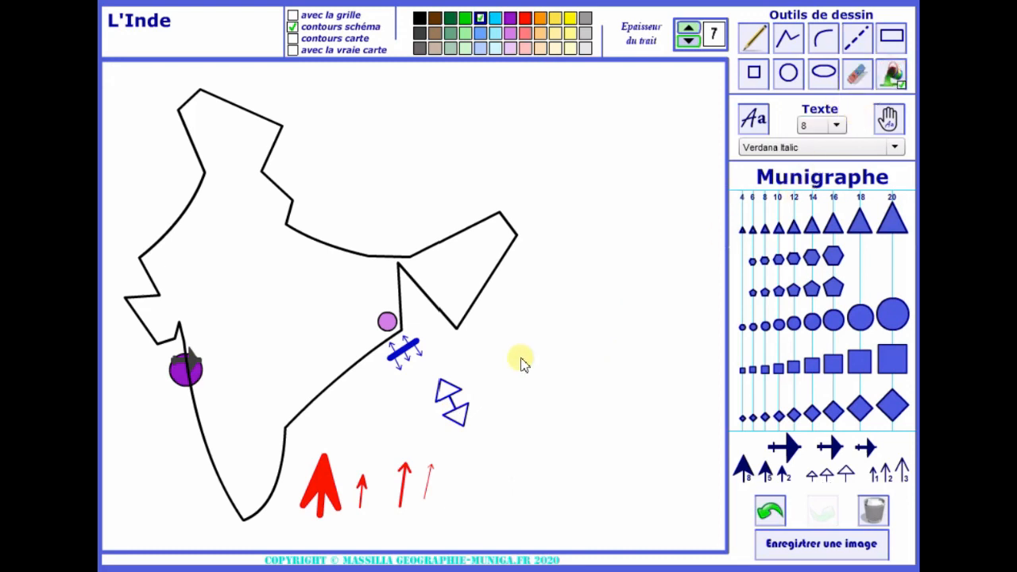
{"action": "left_click", "coordinate": [446, 395]}
{"action": "left_click", "coordinate": [455, 414]}
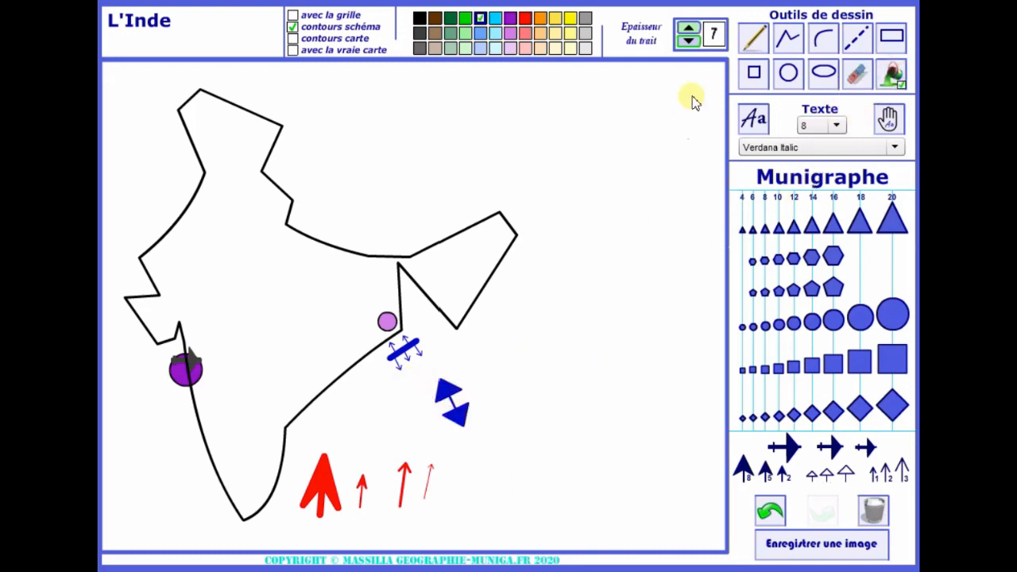
{"action": "left_click", "coordinate": [789, 41]}
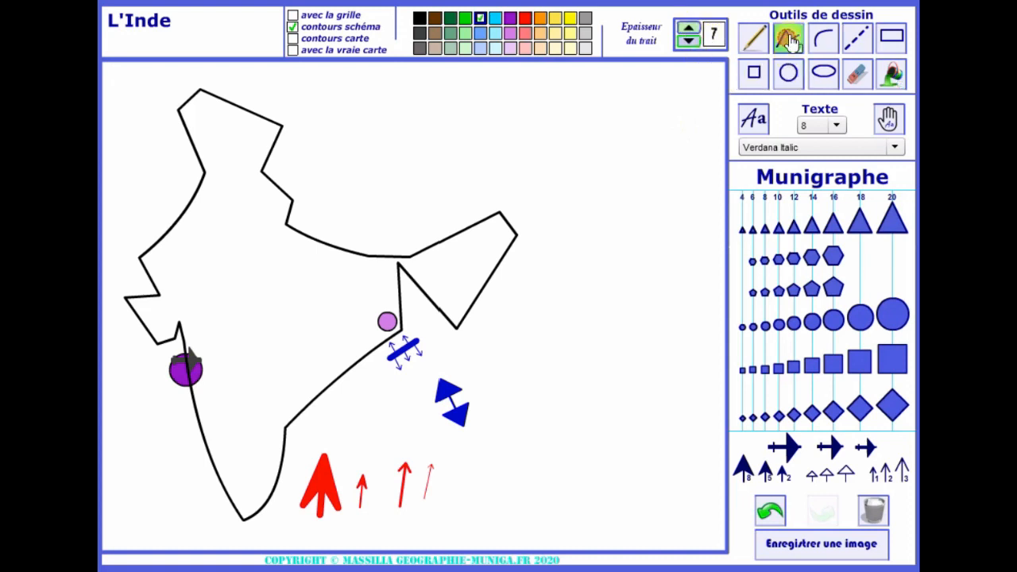
{"action": "left_click", "coordinate": [447, 393]}
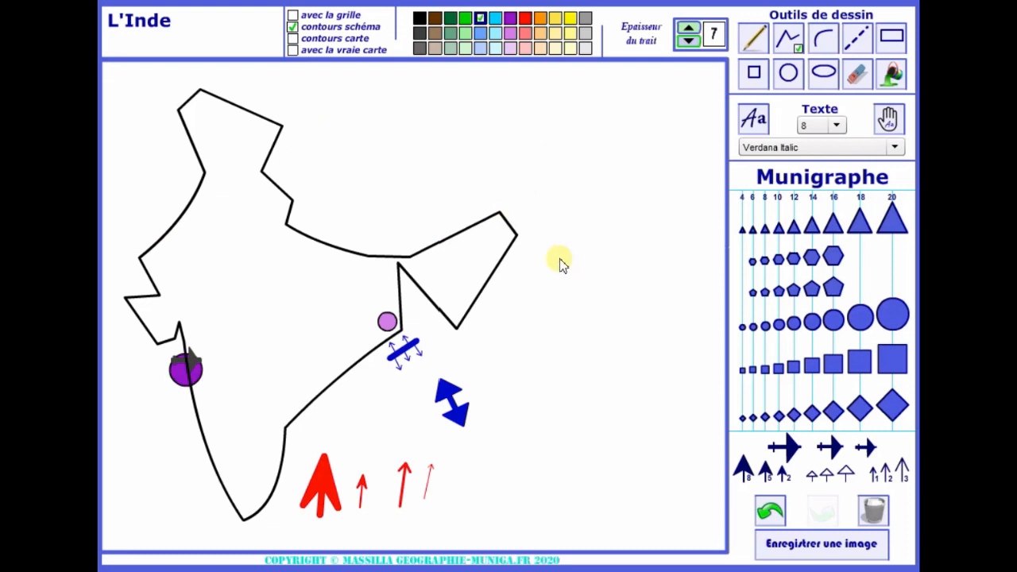
Replace the schematic outline of India with the detailed map outline (contours carte)
{"action": "left_click", "coordinate": [292, 27]}
{"action": "left_click", "coordinate": [292, 38]}
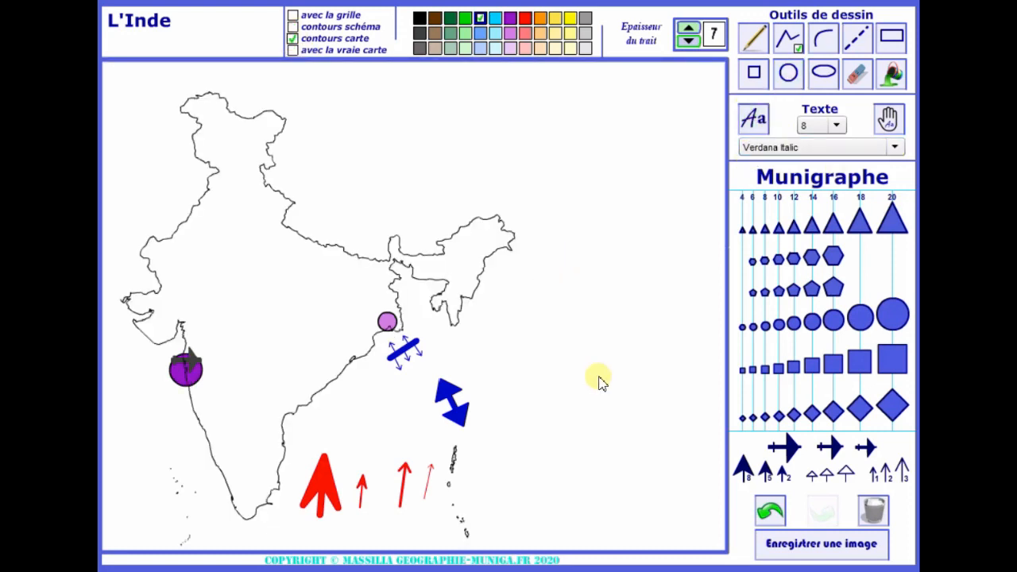